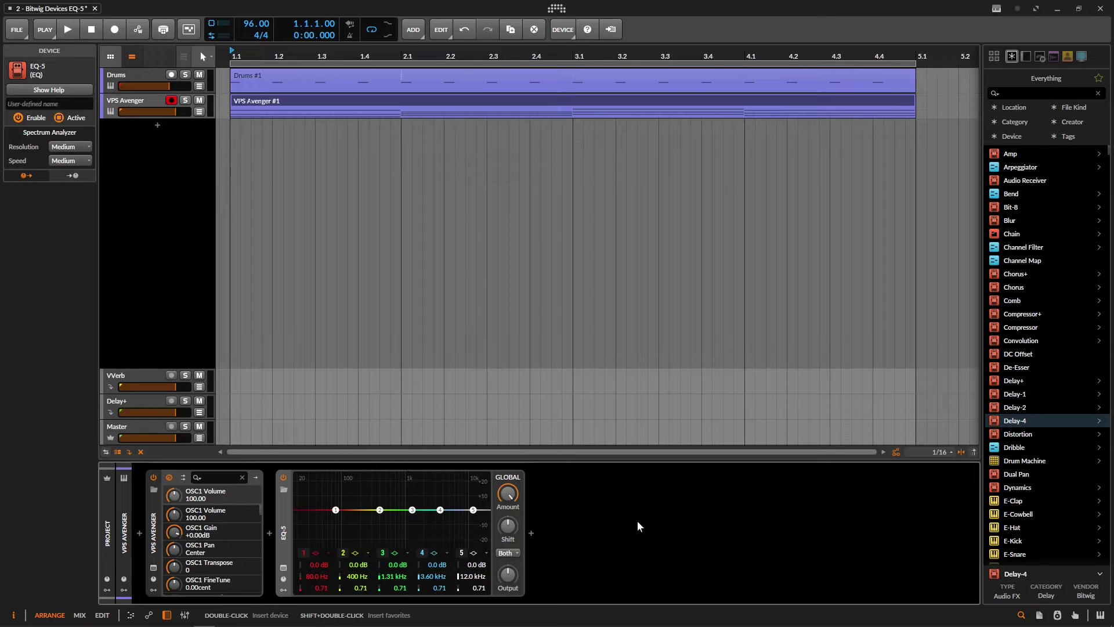
Step: Change band 3 of the EQ-5 to the Notch filter type and open the device's expanded view
click(398, 556)
click(438, 579)
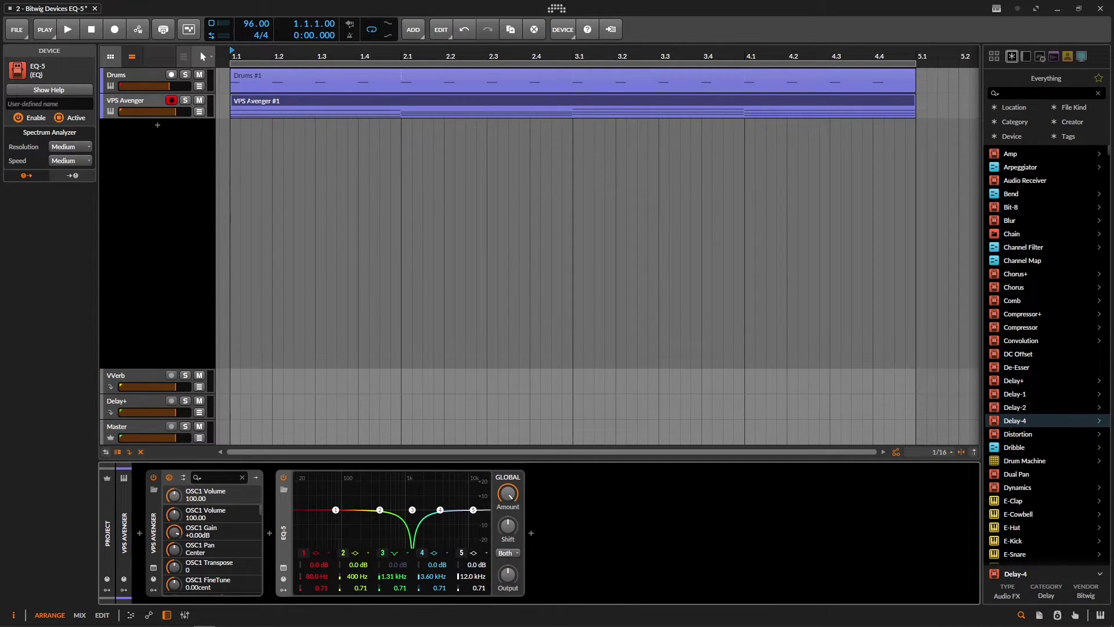
key(ctrl+z)
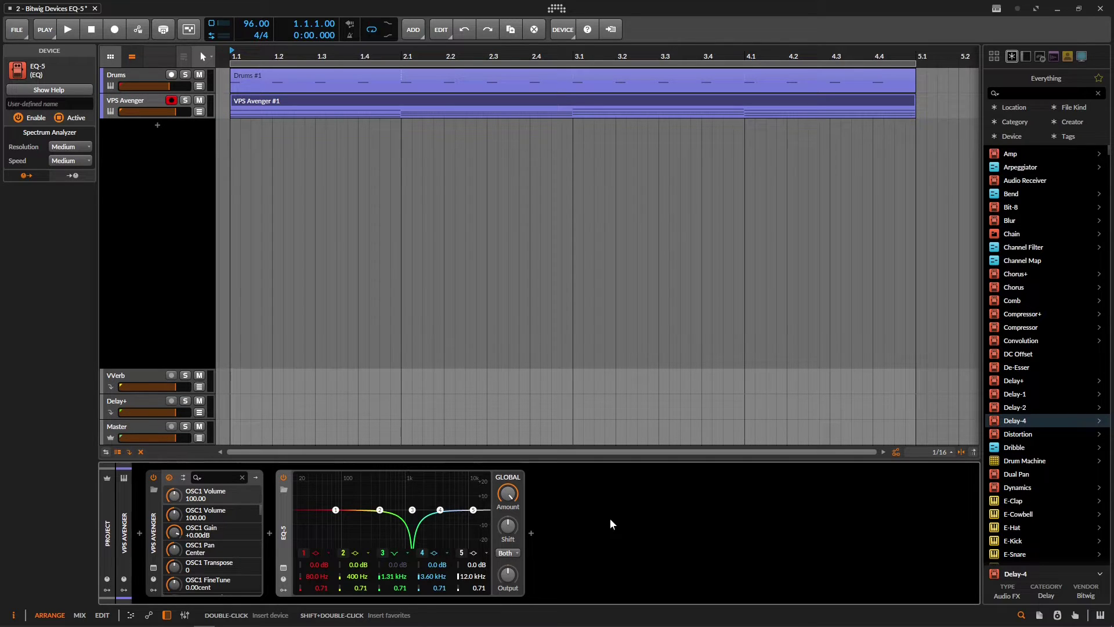
click(282, 567)
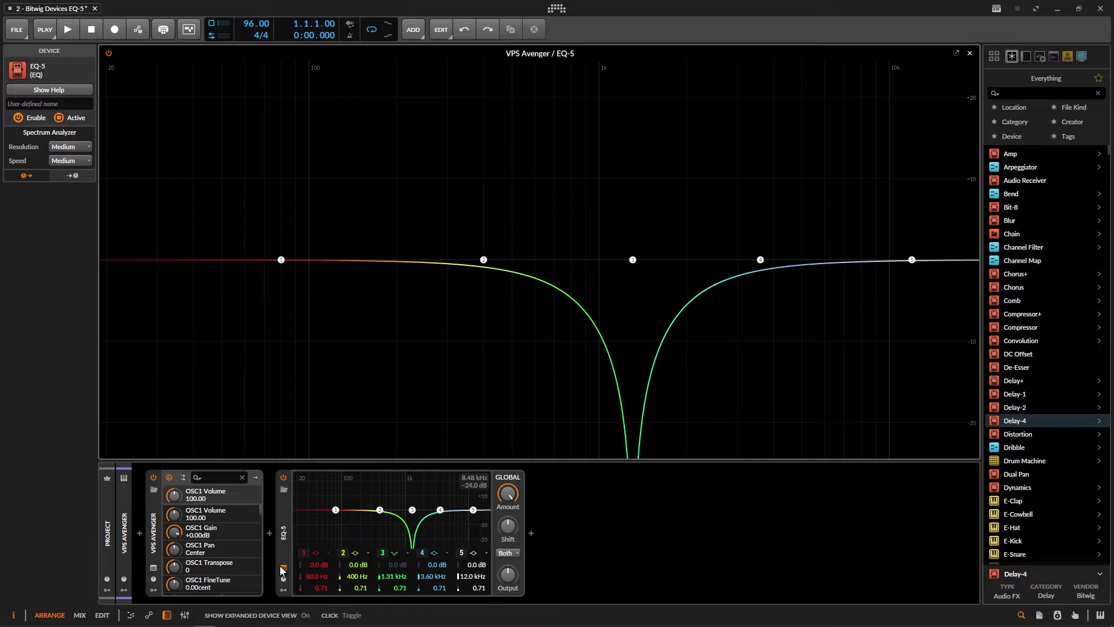
Step: During playback, raise band 2 to about +11.1 dB at 219 Hz and make band 3 a Bell at about -8.3 dB, 5.90 kHz
key(space)
drag(478, 265, 407, 169)
click(399, 559)
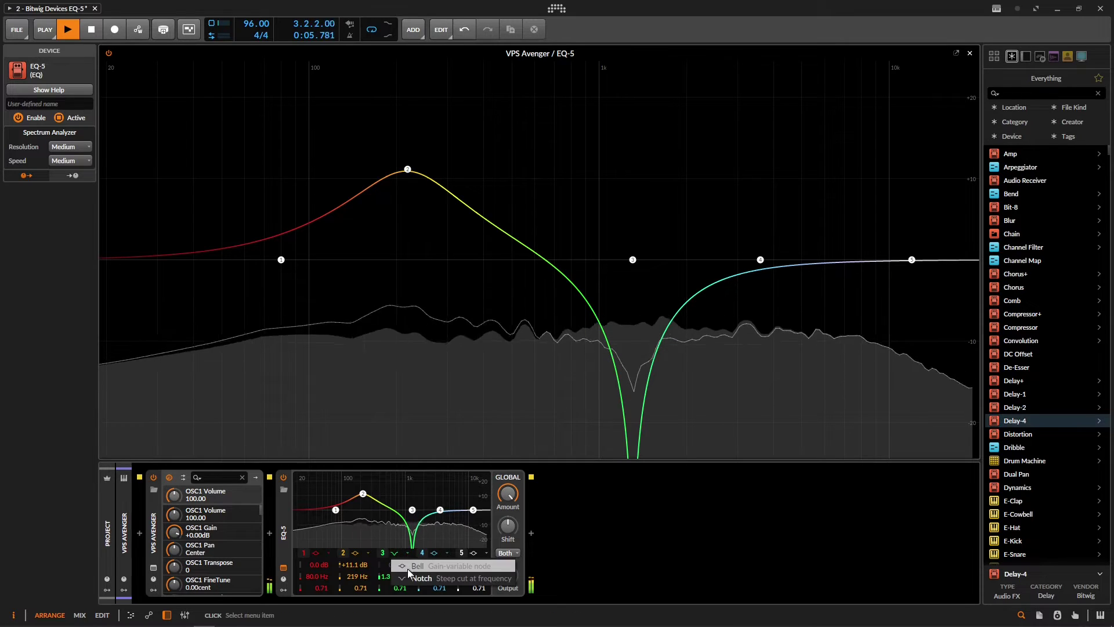
click(415, 586)
drag(633, 259, 825, 332)
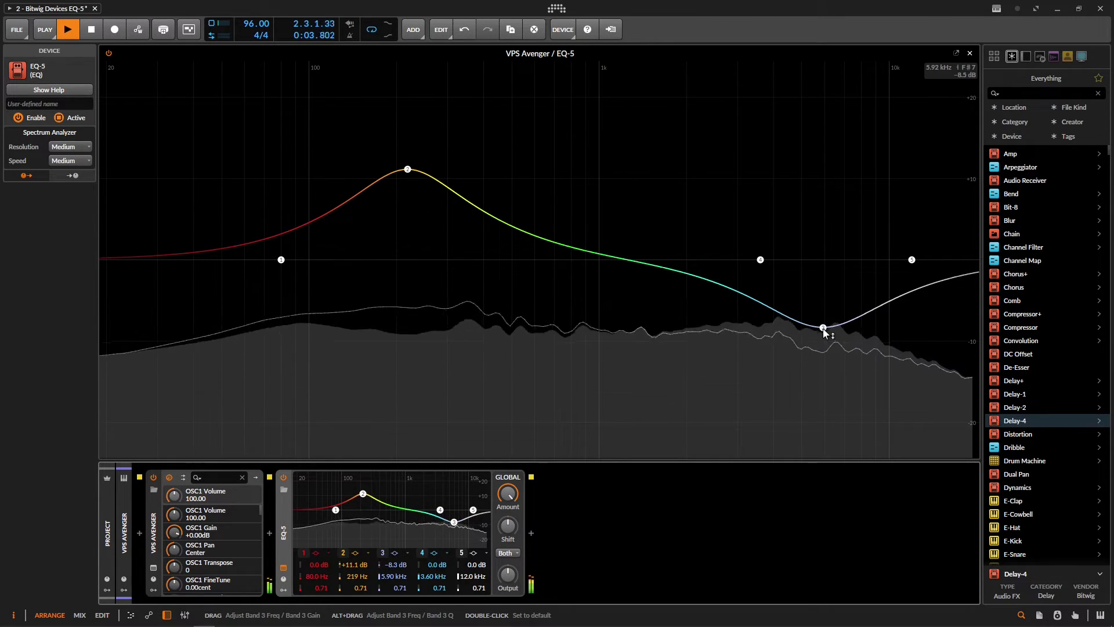
key(space)
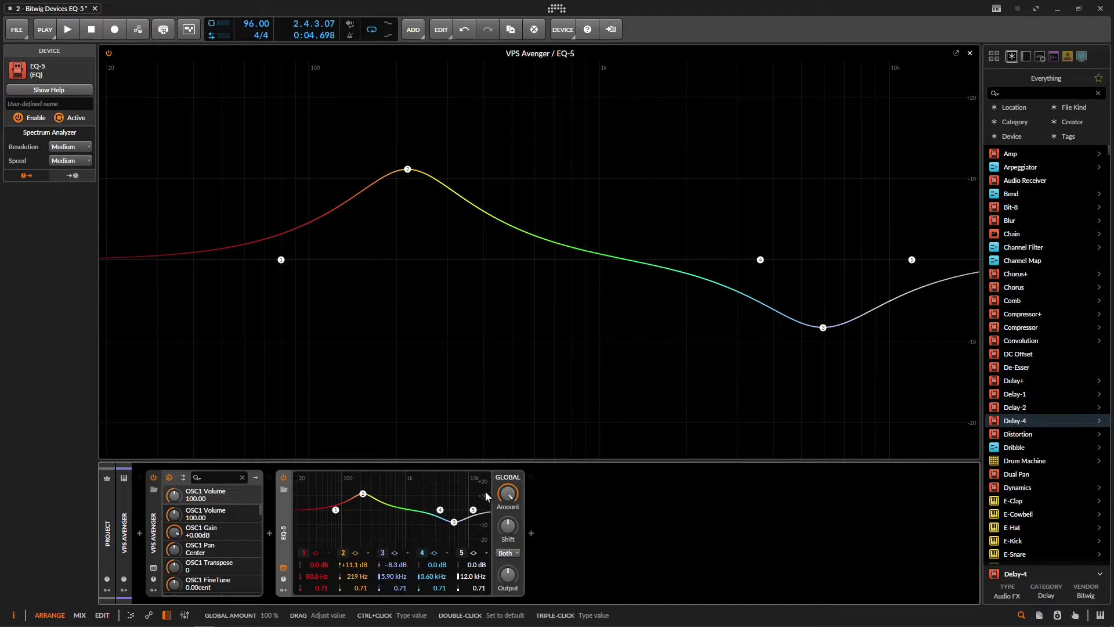
Step: Cut band 4 to about -12.3 dB at 640 Hz, and sweep the global Amount down and back up during playback
drag(440, 511, 392, 529)
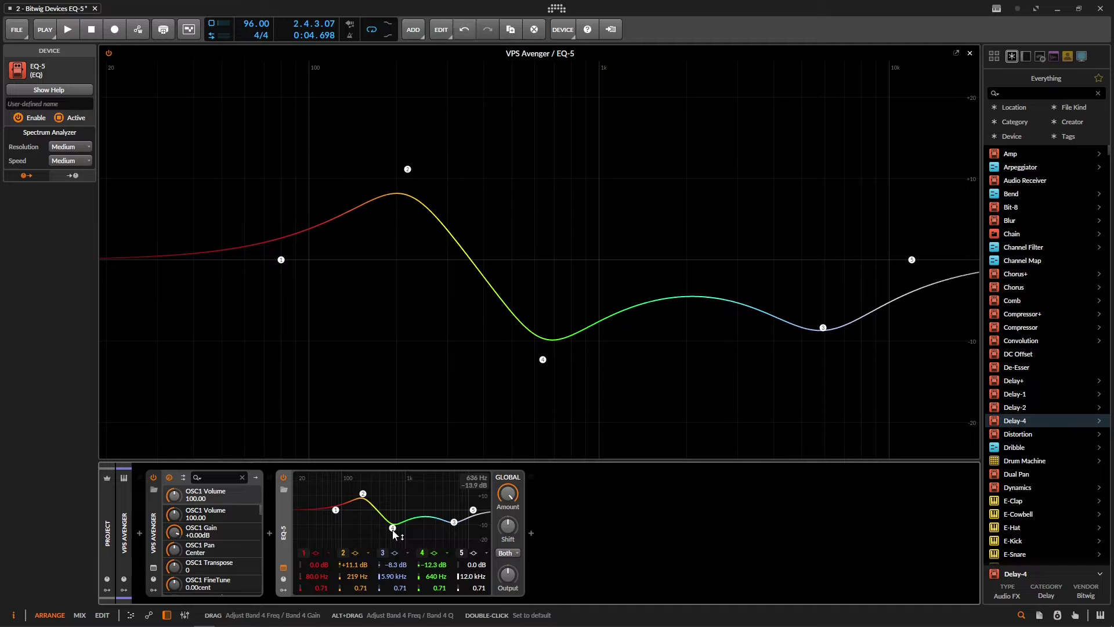
key(space)
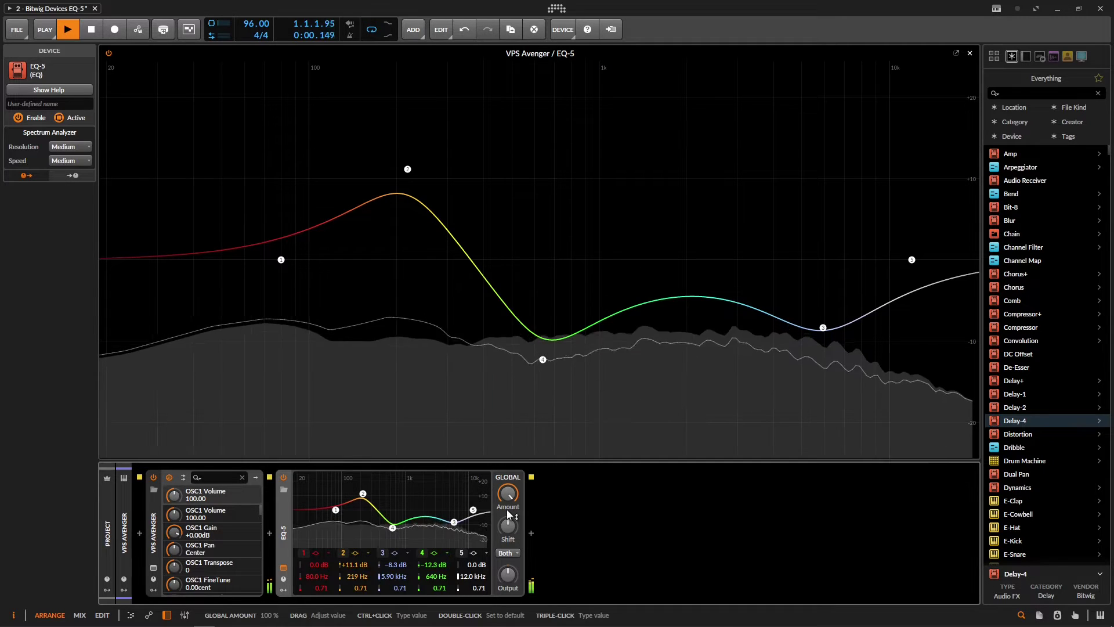
drag(507, 509, 507, 581)
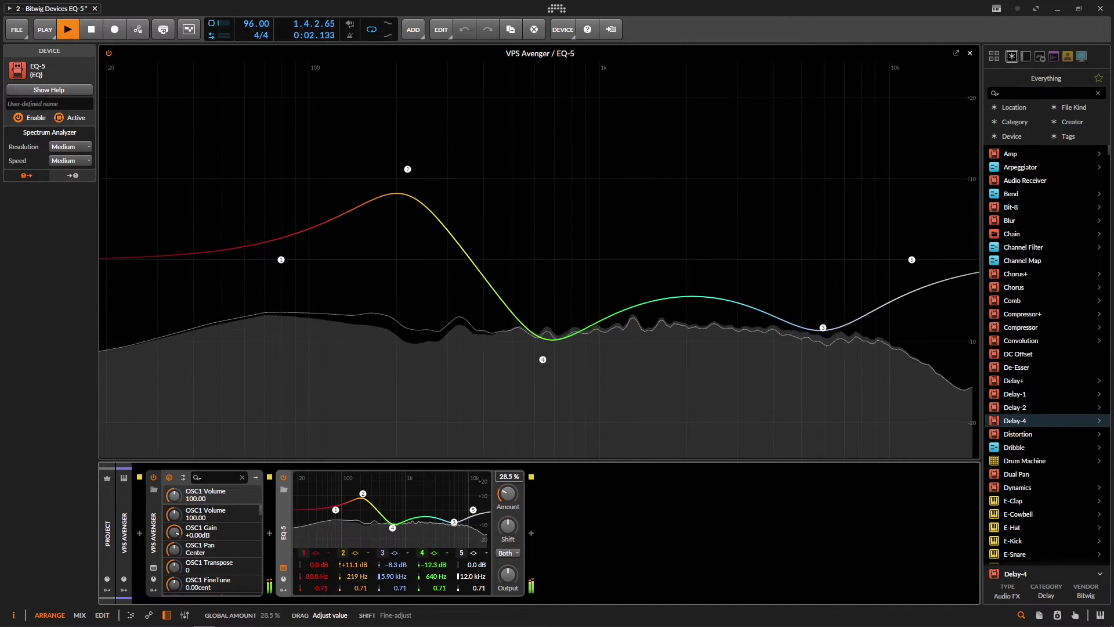
key(space)
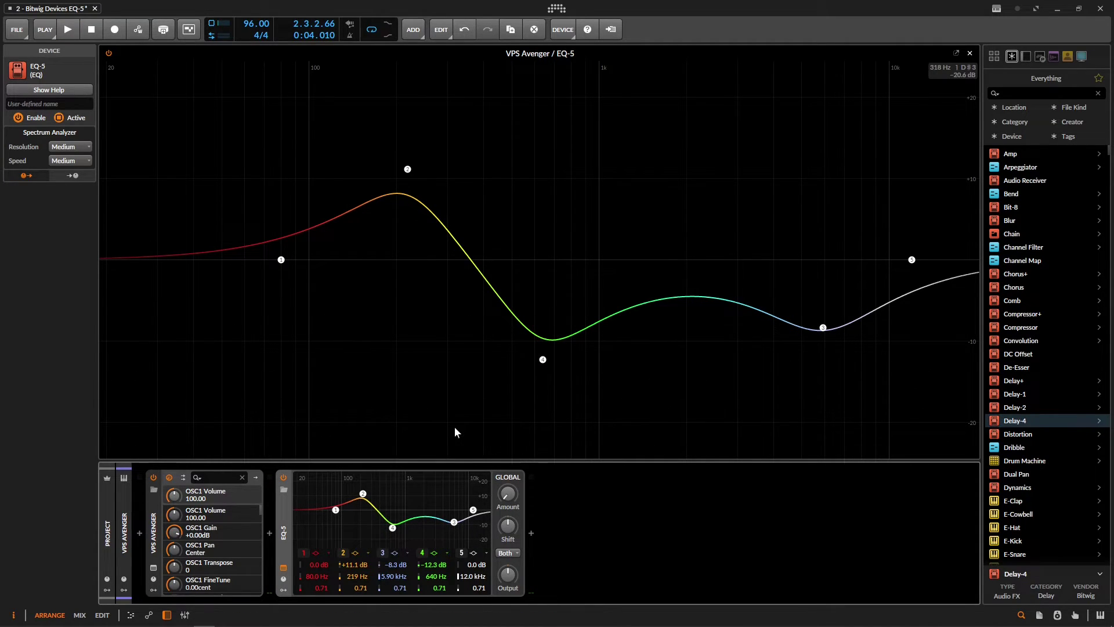
key(space)
drag(508, 493, 508, 458)
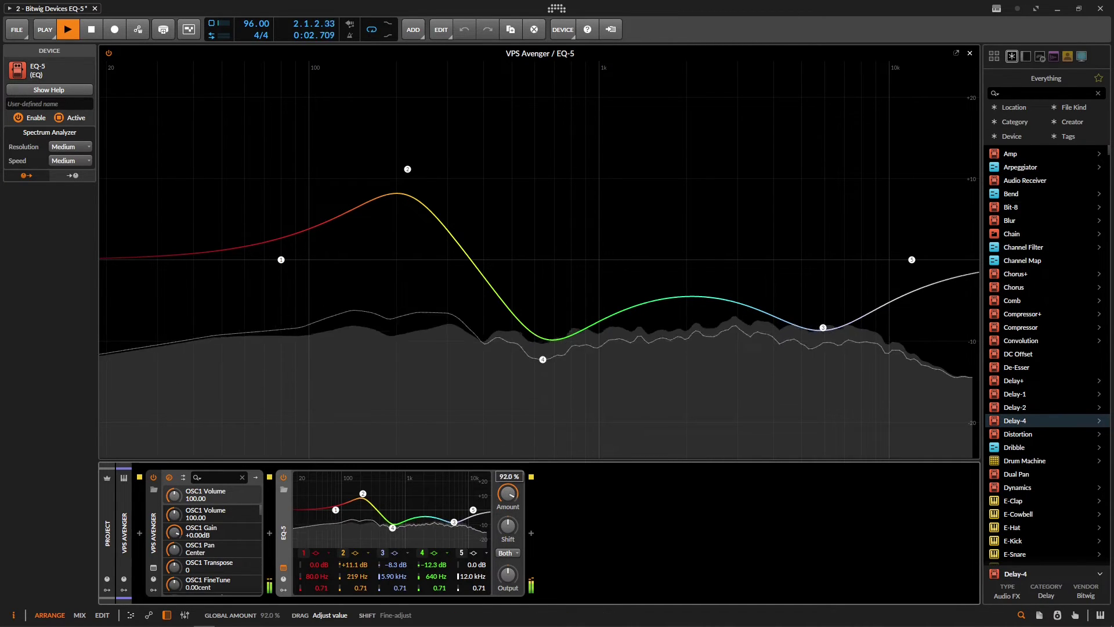
key(space)
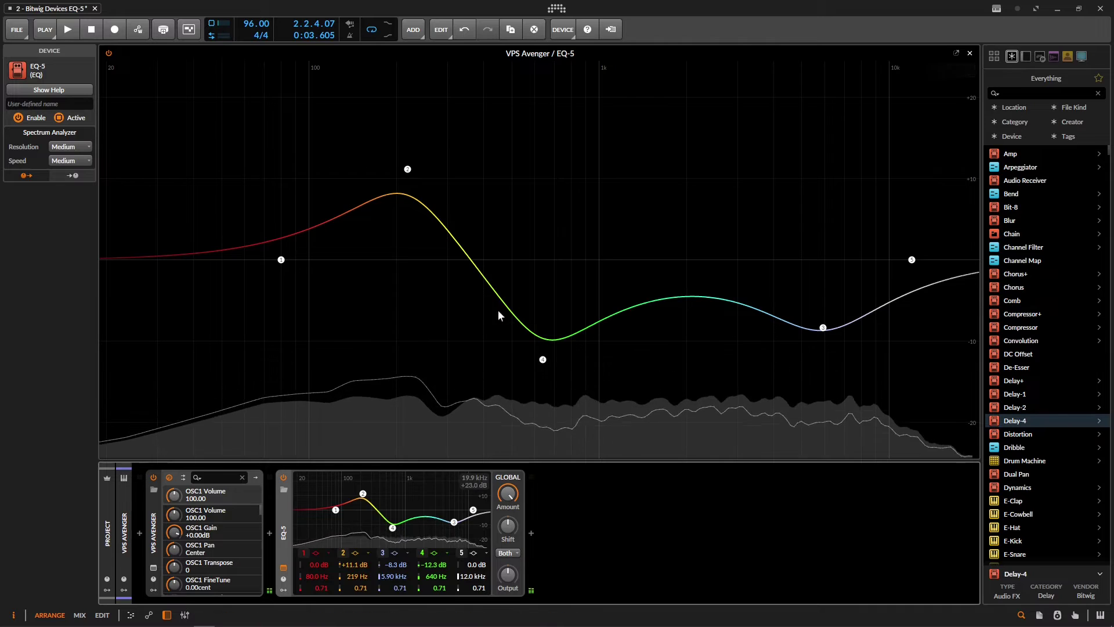
Step: Add an LFO modulator to the EQ-5, map it to the global Amount at -1.00, and start playback
click(283, 589)
click(301, 492)
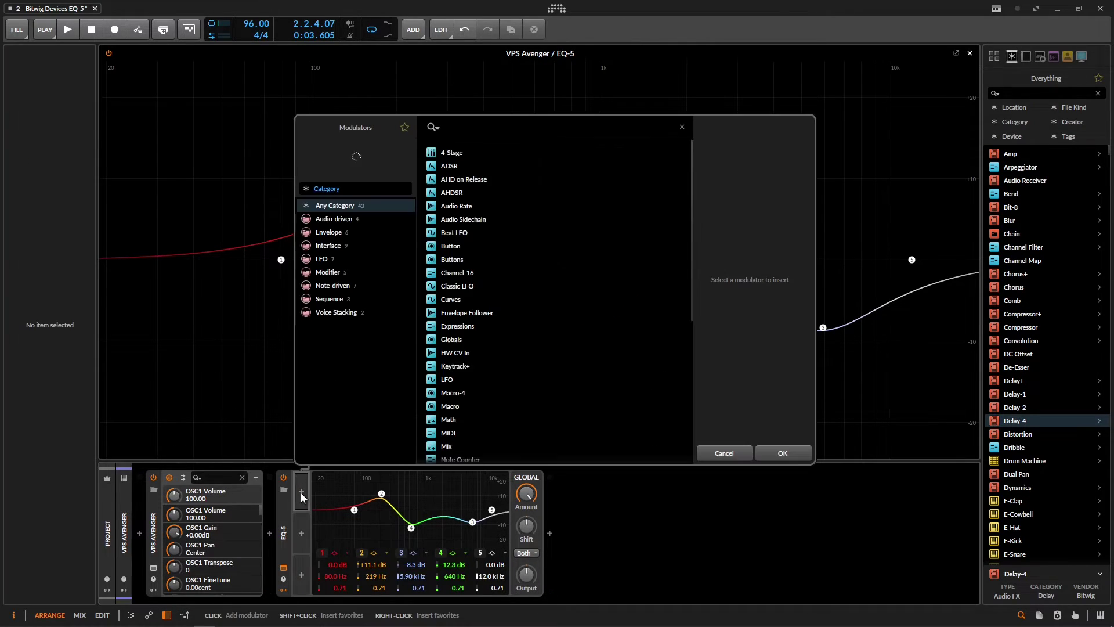
text(lfo)
key(Return)
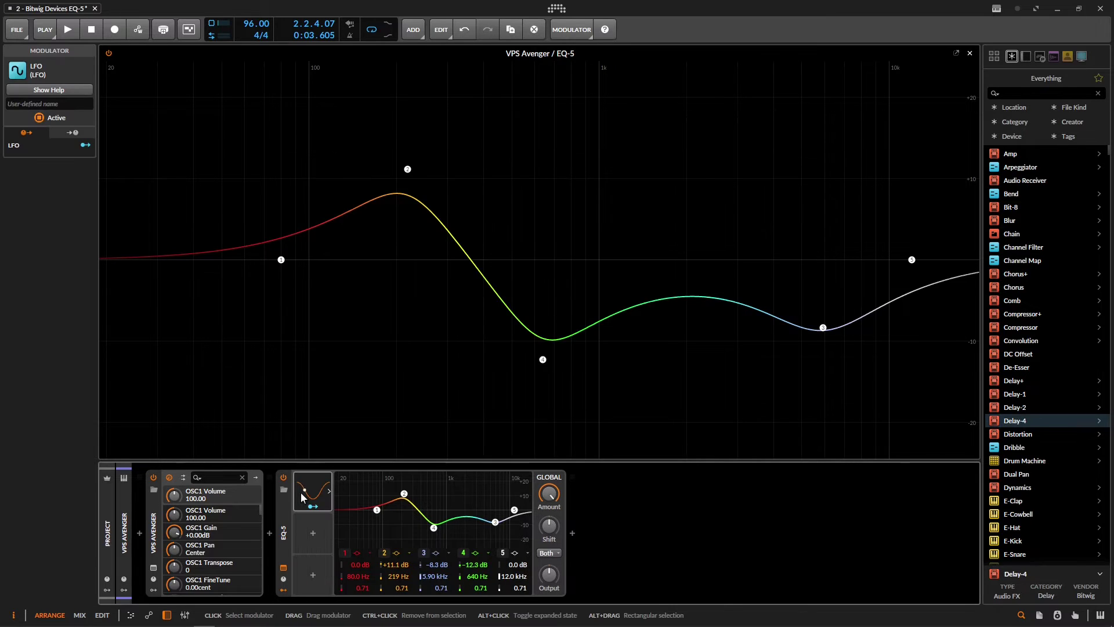
click(313, 507)
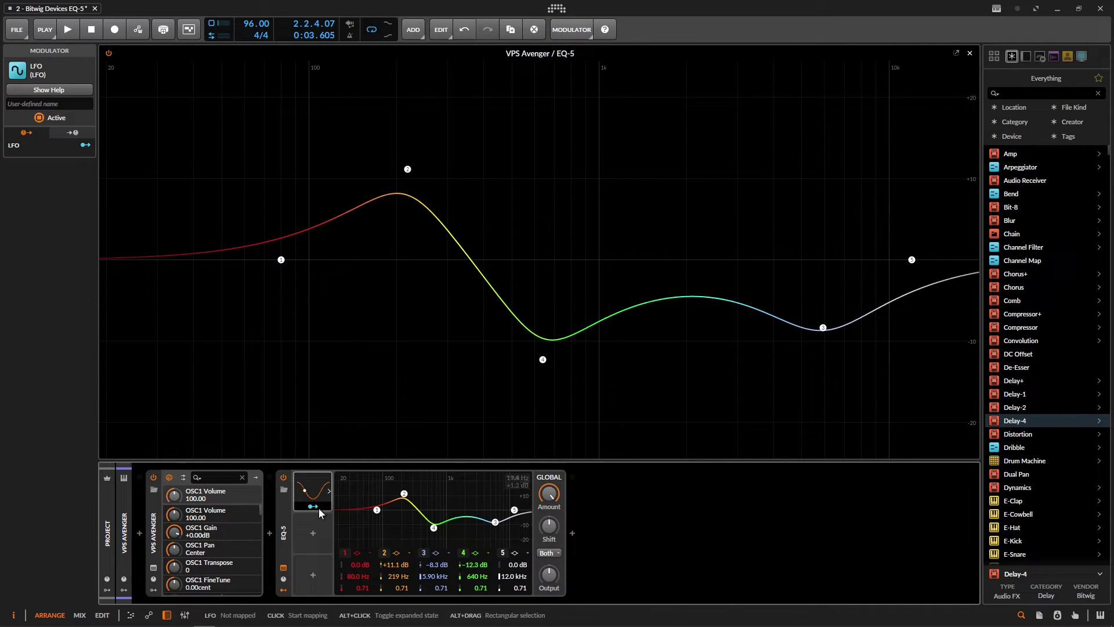
drag(549, 493, 549, 497)
key(space)
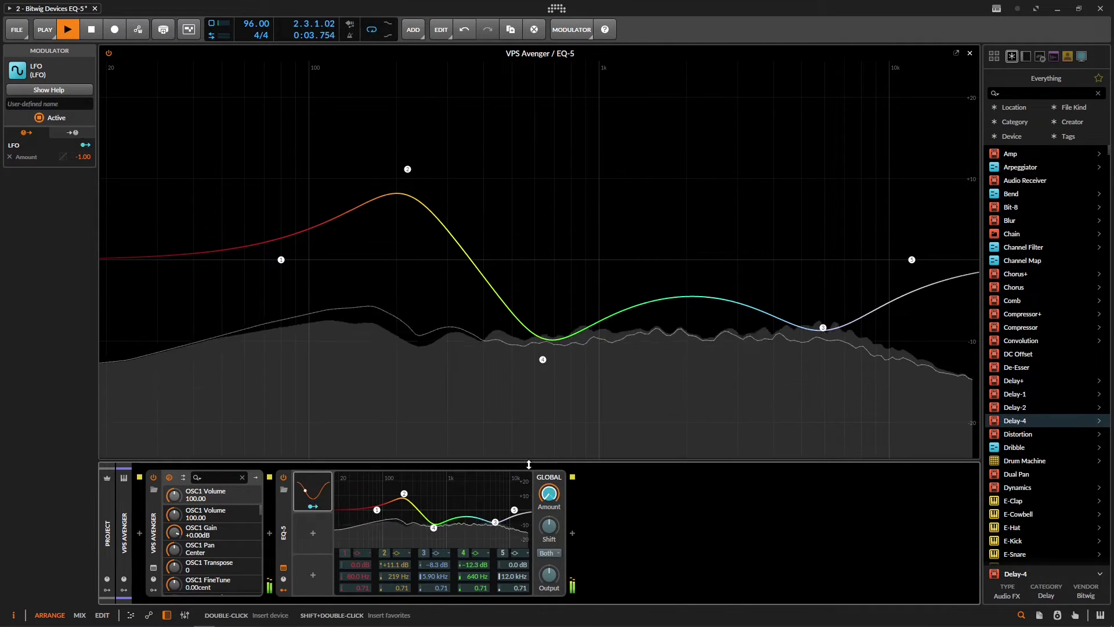
Step: Expand the LFO settings, try the Bar rate unit, set it to Quarter note, and stop playback after listening
click(329, 491)
click(400, 495)
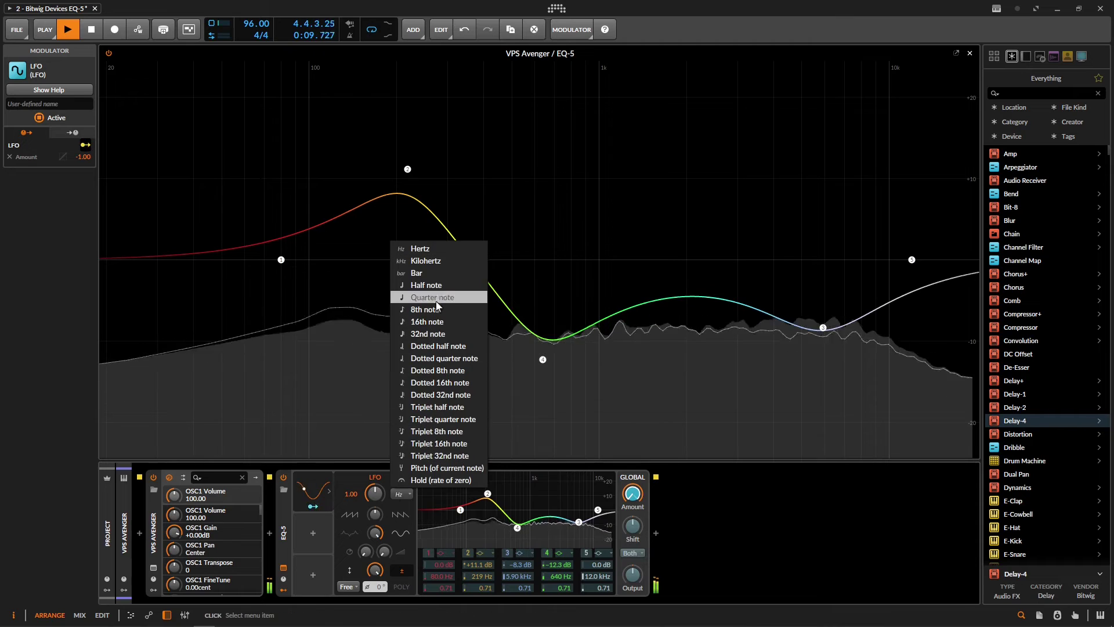
click(448, 274)
click(400, 495)
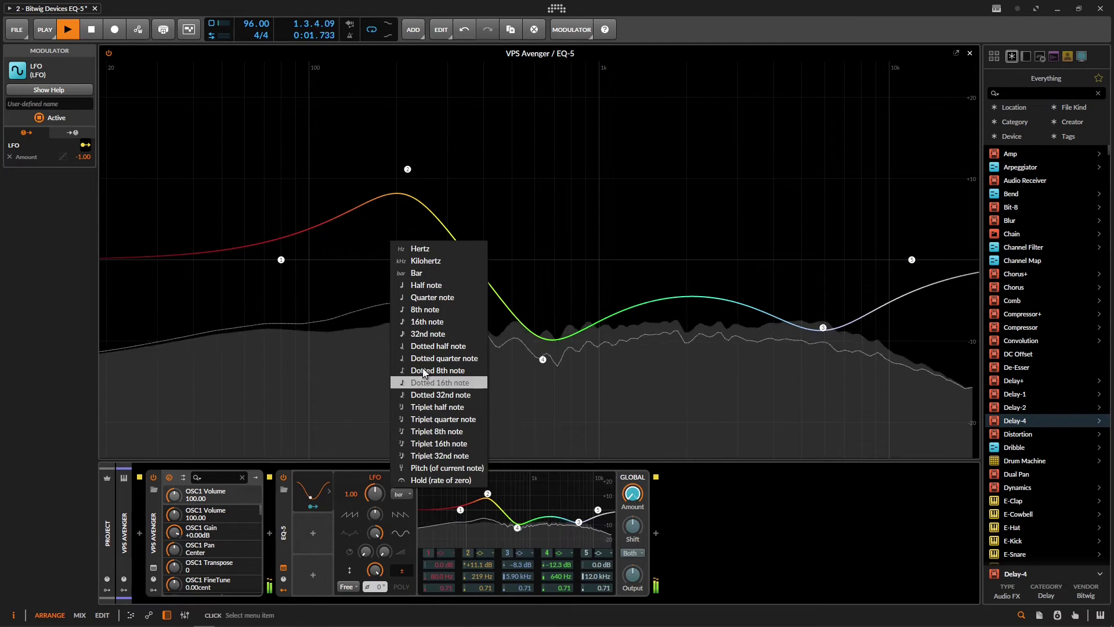
click(427, 299)
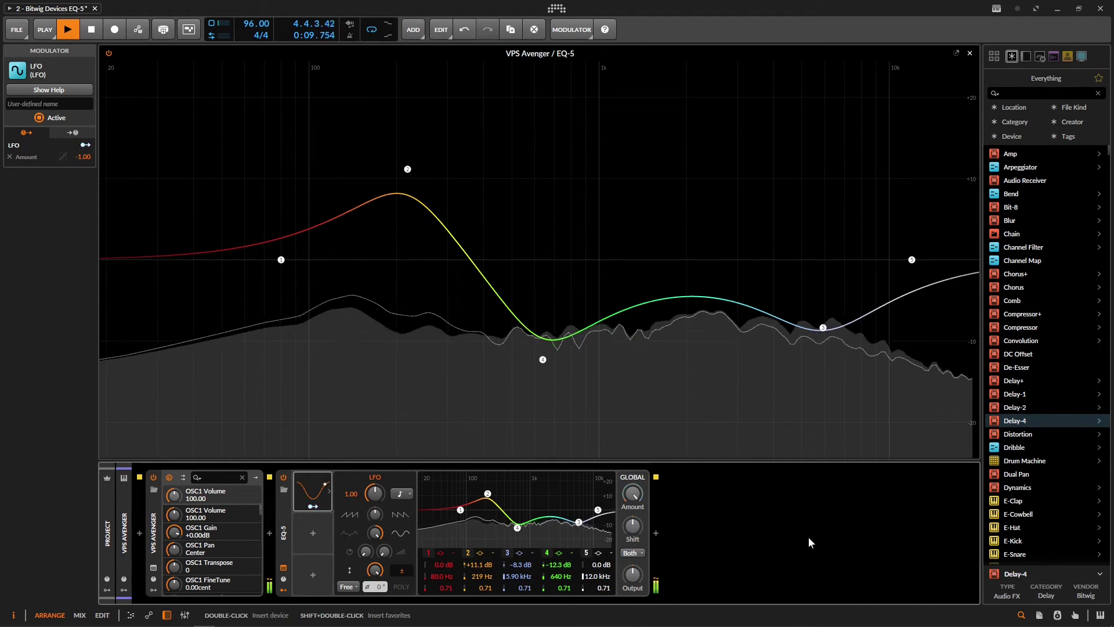
key(space)
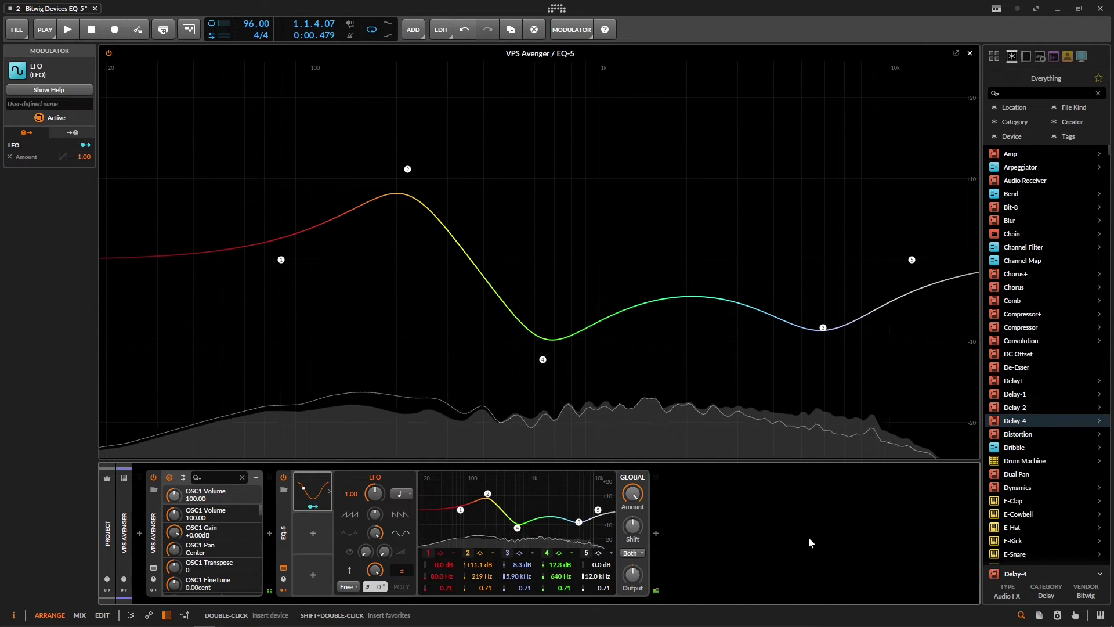
Step: Undo the EQ band edits and LFO modulation, and change band 3 to the Notch filter type
key(ctrl+z)
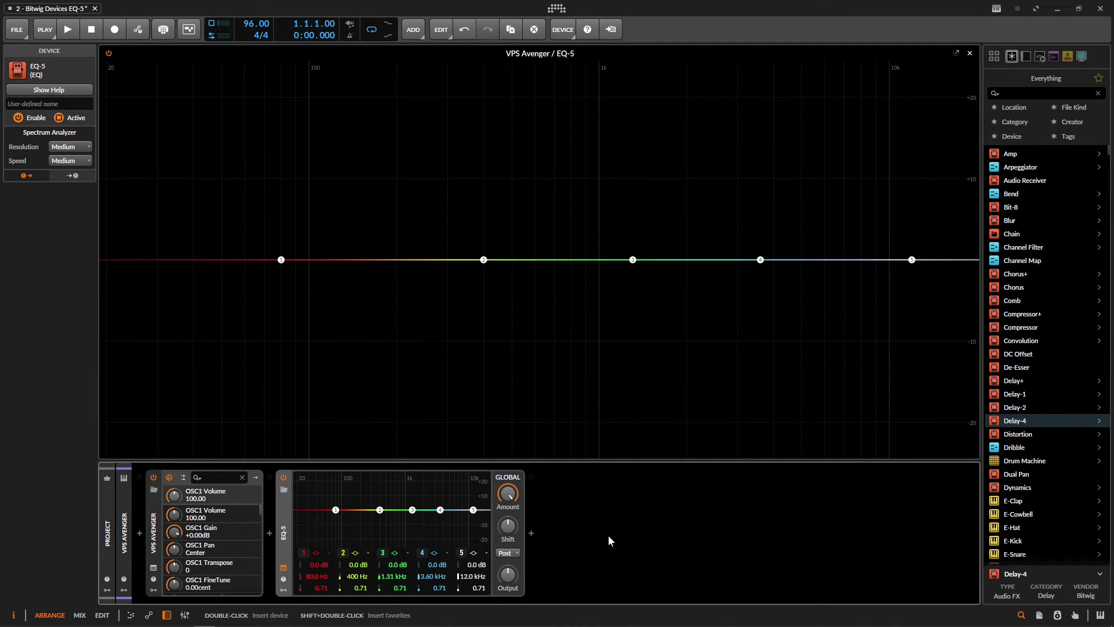
click(405, 556)
click(419, 579)
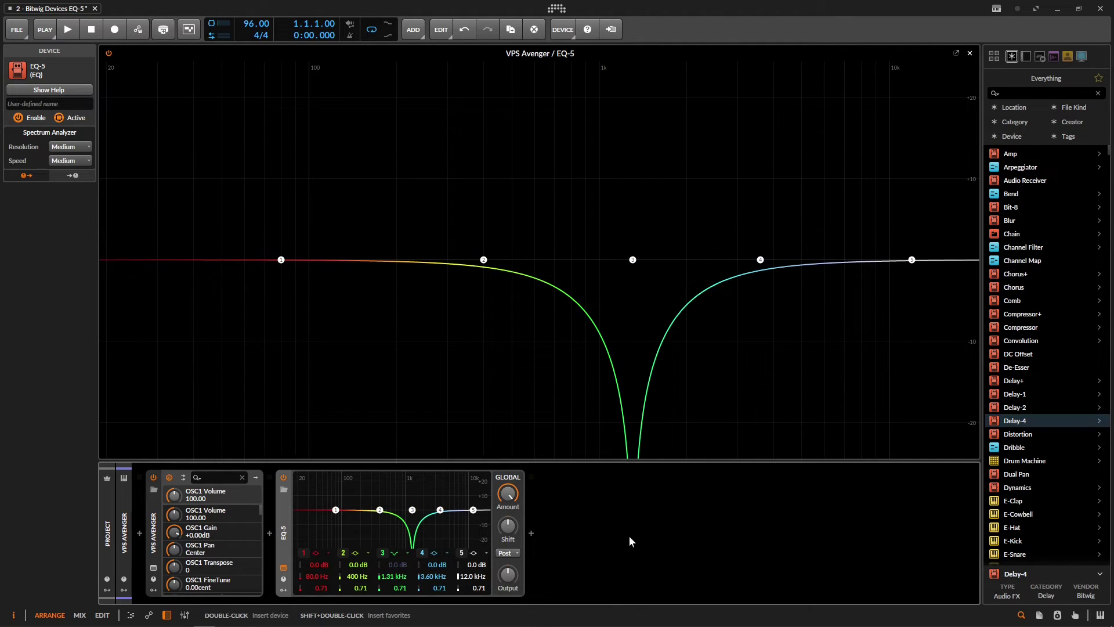
Step: Set the EQ-5 spectrum display to None and check it during a short playback
click(507, 553)
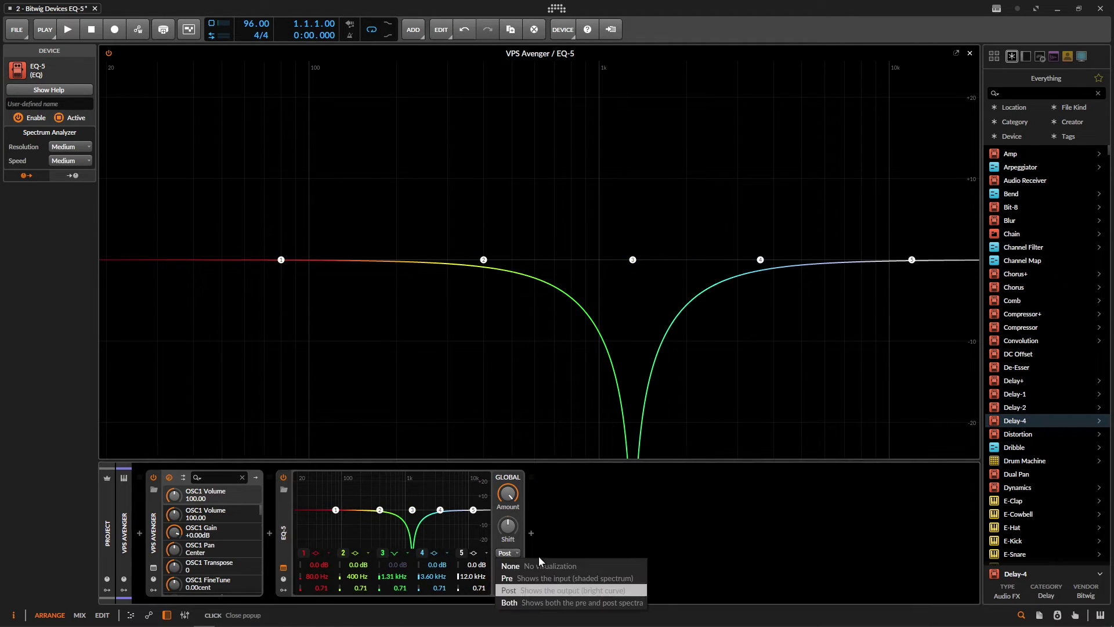
click(534, 566)
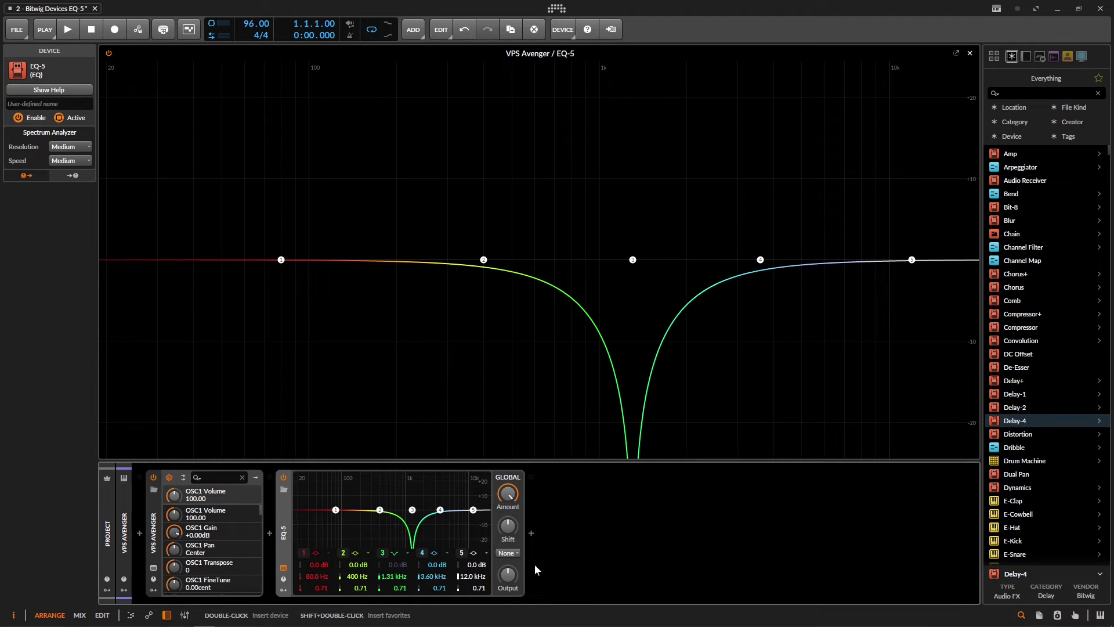
key(space)
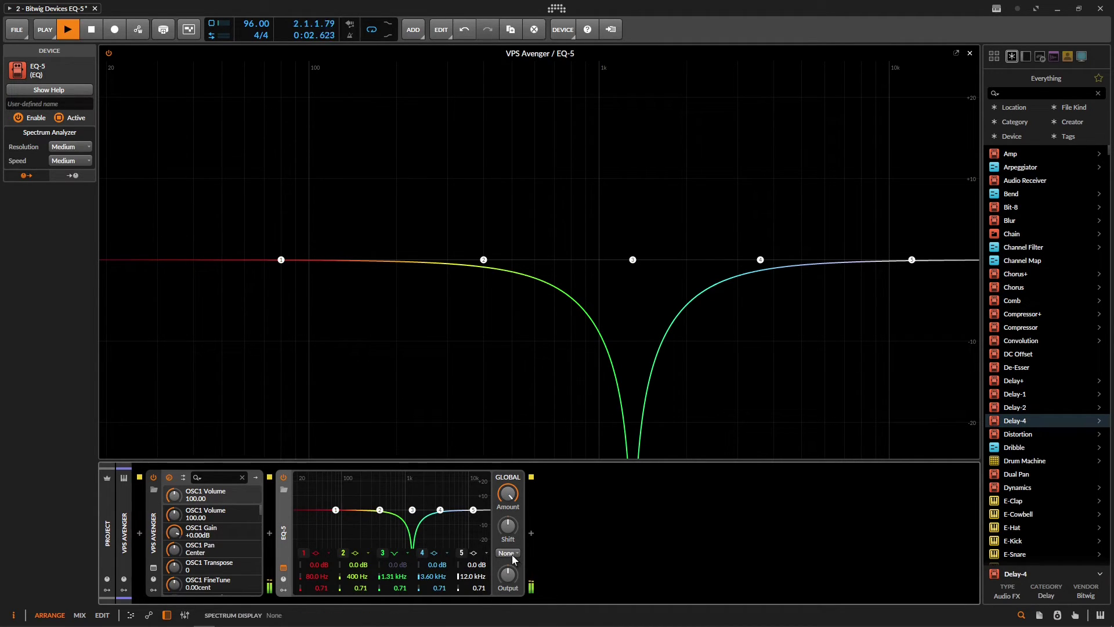
key(space)
Step: Set the EQ-5 spectrum display to Pre and check the input spectrum during a short playback
click(507, 553)
click(545, 578)
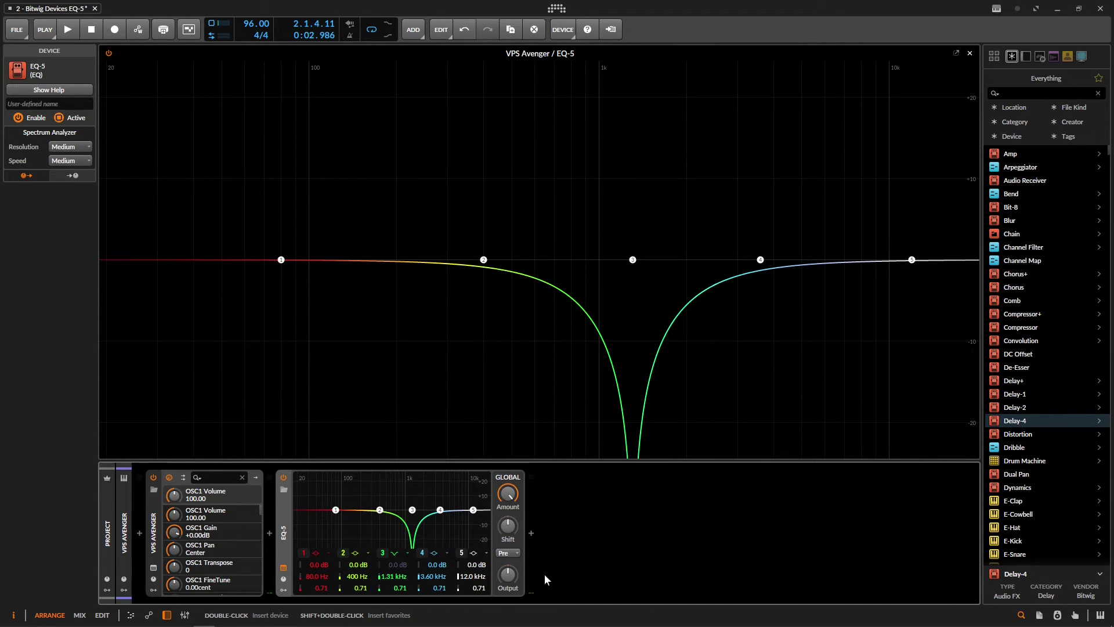
key(space)
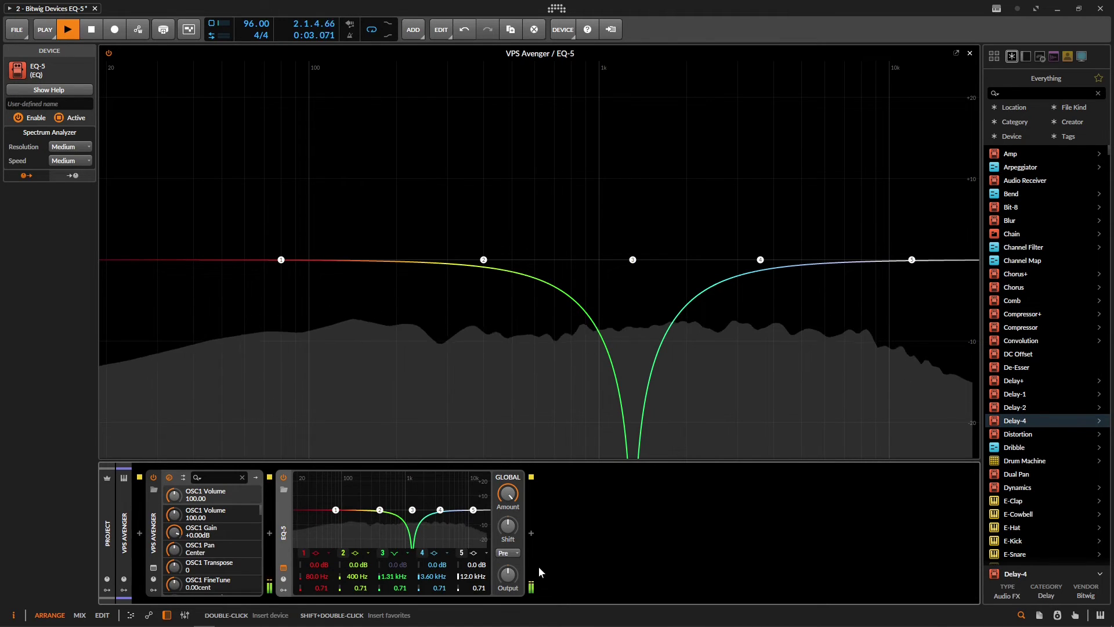
key(space)
Step: Set the EQ-5 spectrum display to Post and check the output curve during a short playback
click(516, 556)
click(535, 586)
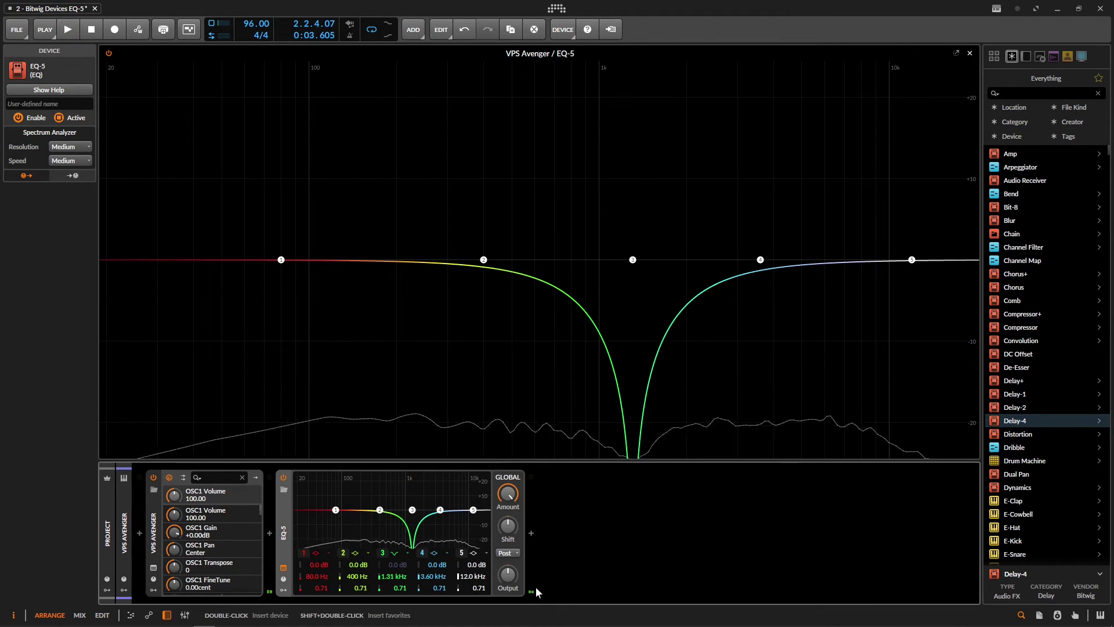
key(space)
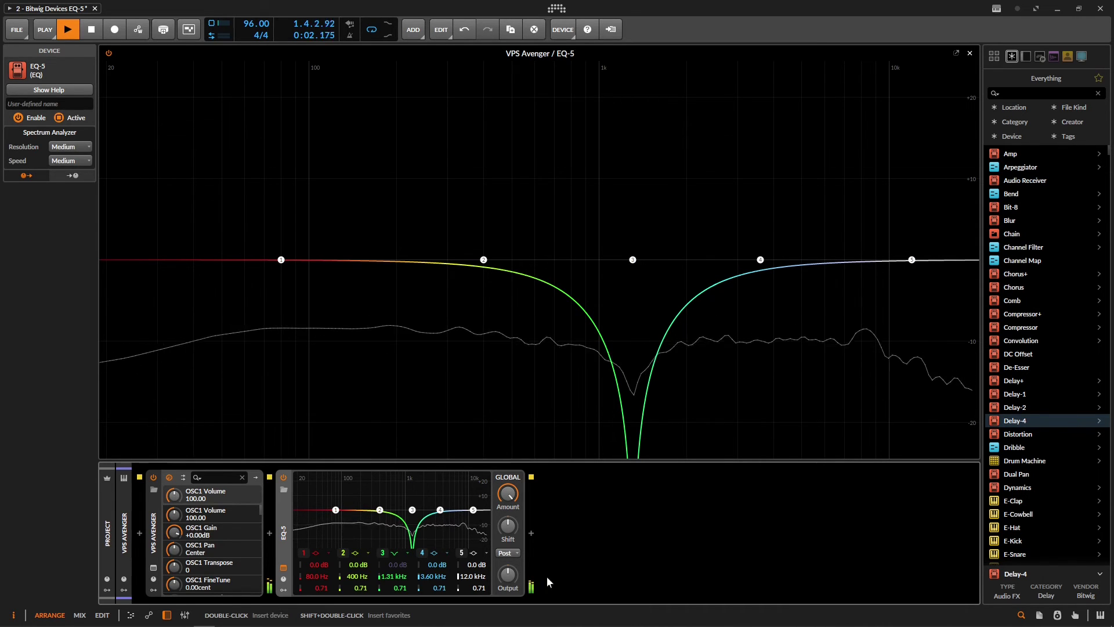
key(space)
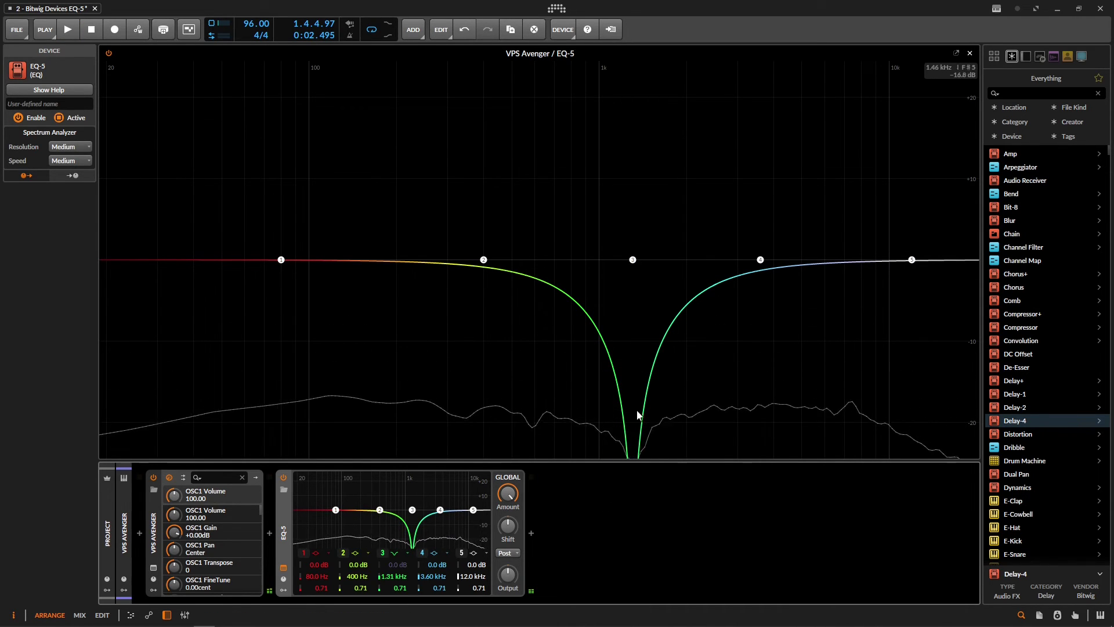
Step: Set the EQ-5 spectrum display to Both and compare the input and output spectra during playback
click(508, 553)
click(587, 563)
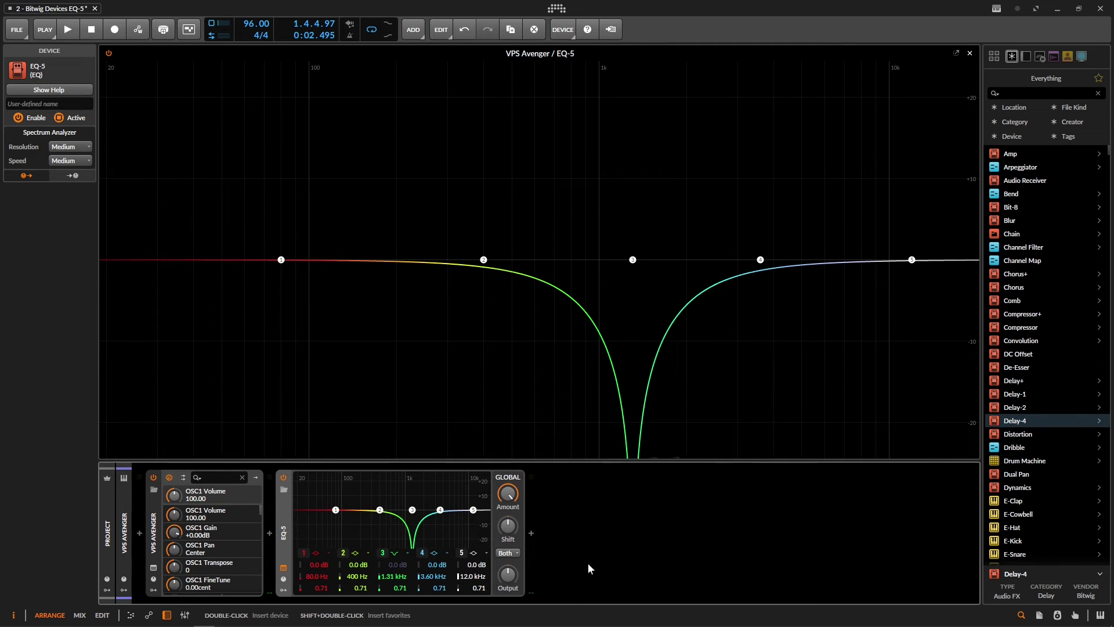
key(space)
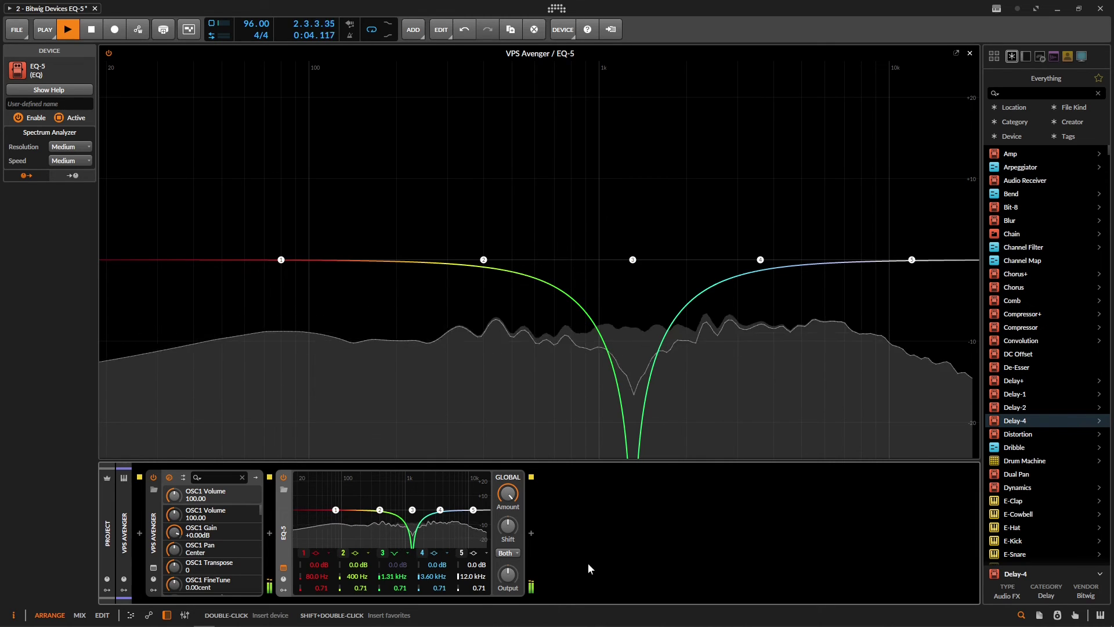
key(space)
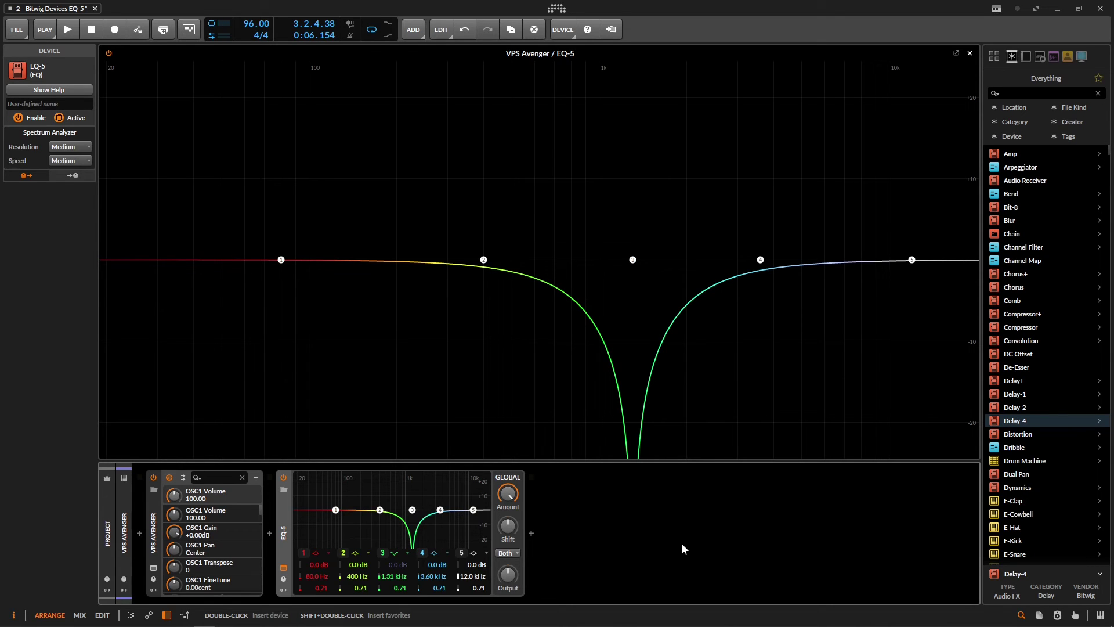
Step: Start playback and set the spectrum analyzer's Resolution to Huge
key(space)
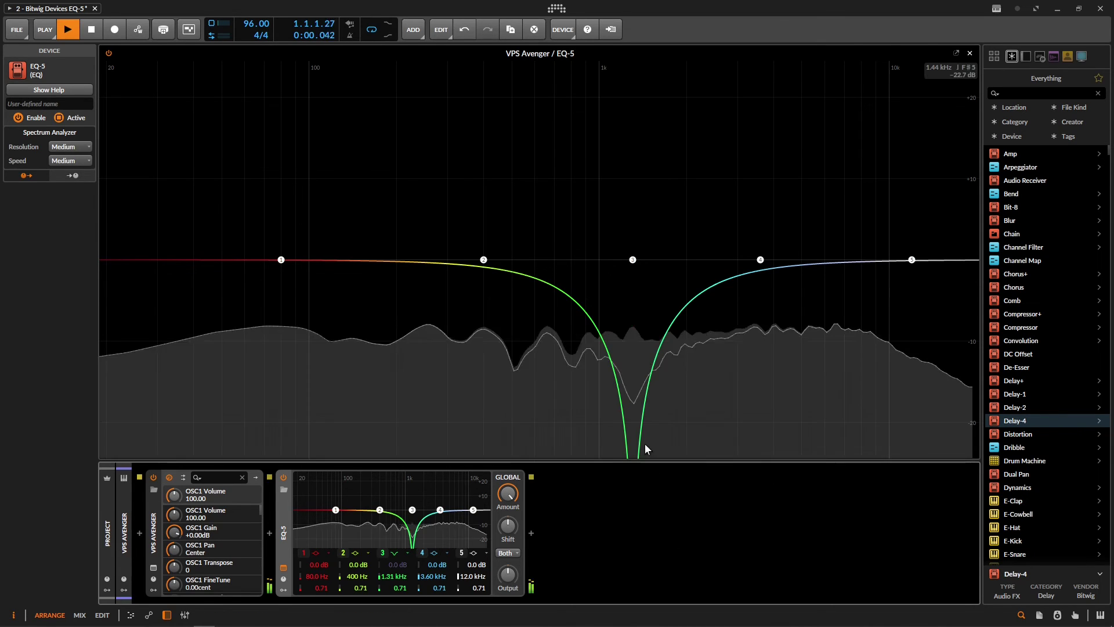
click(70, 146)
click(70, 197)
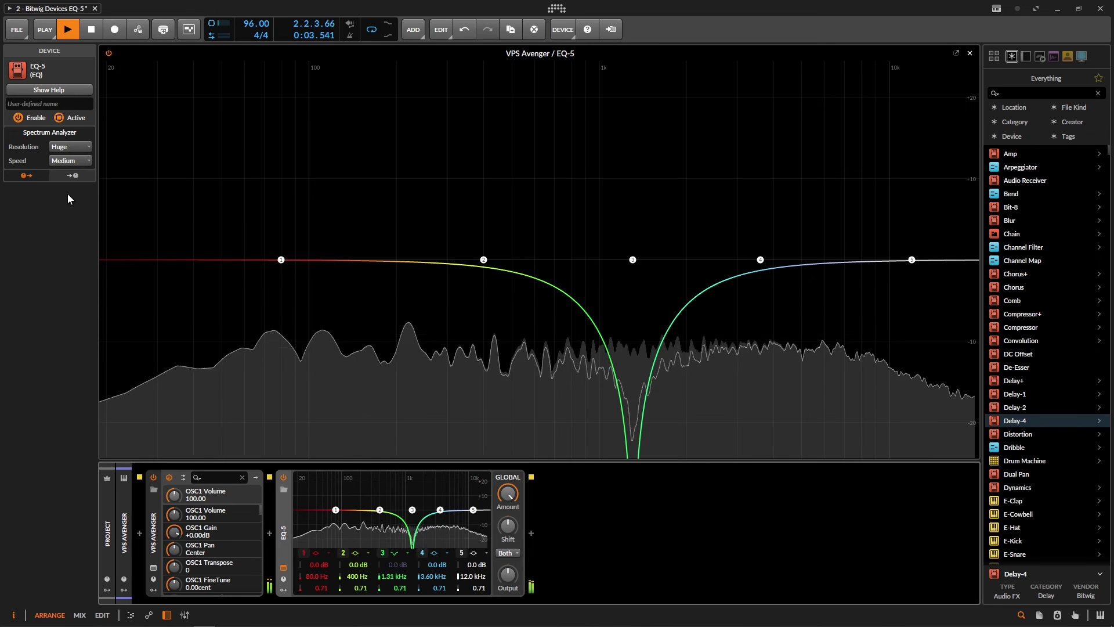
Step: Try the spectrum analyzer's Small resolution during playback and set Resolution to Large
click(68, 146)
click(68, 158)
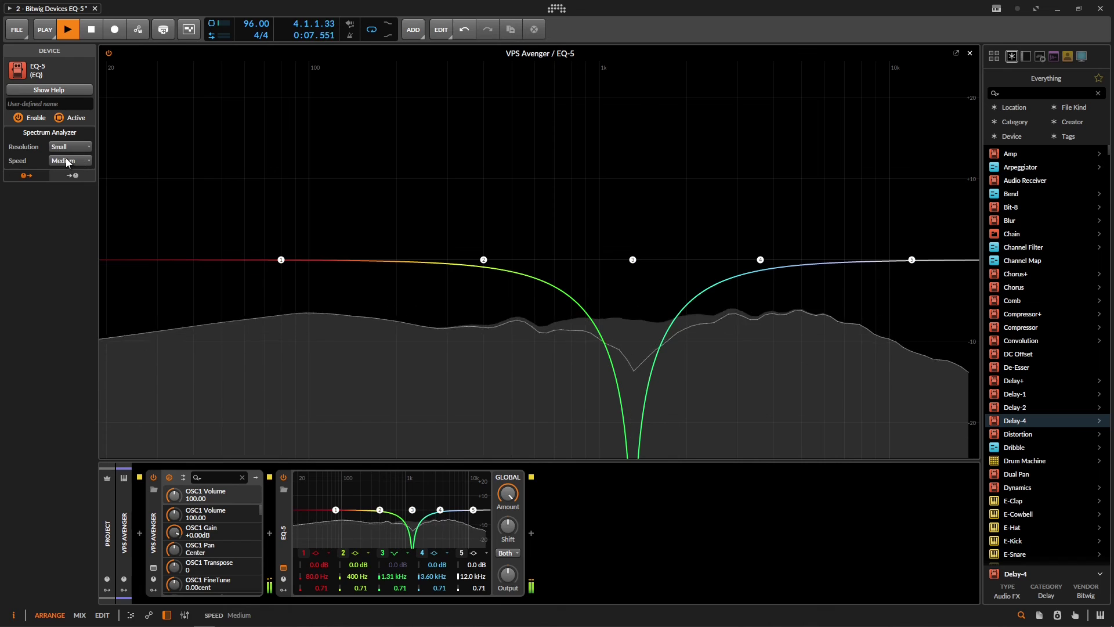
click(68, 161)
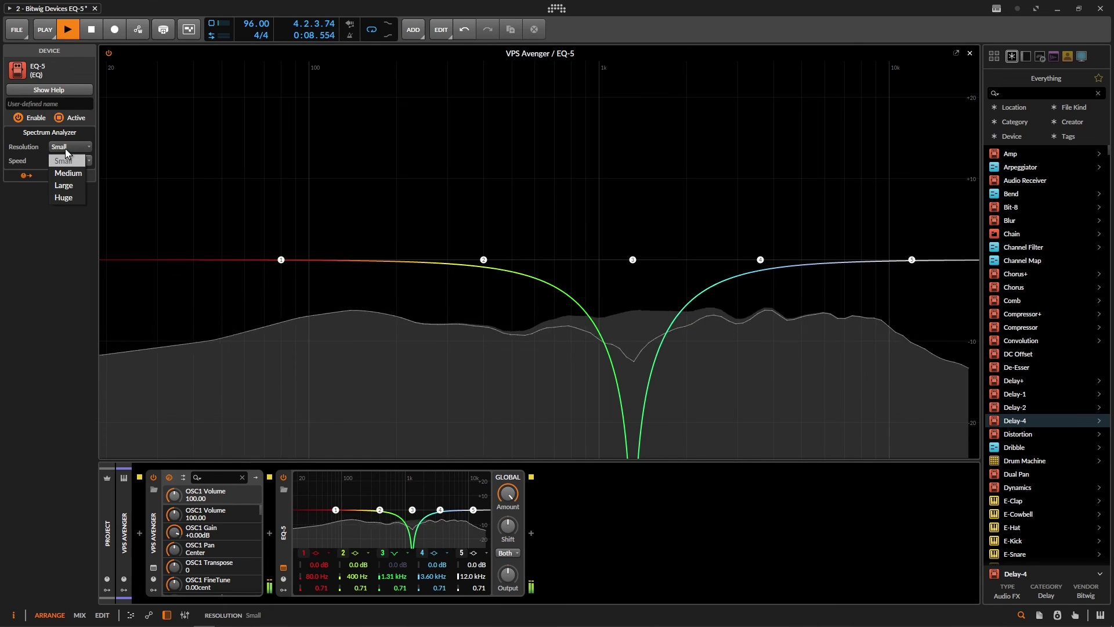
click(67, 186)
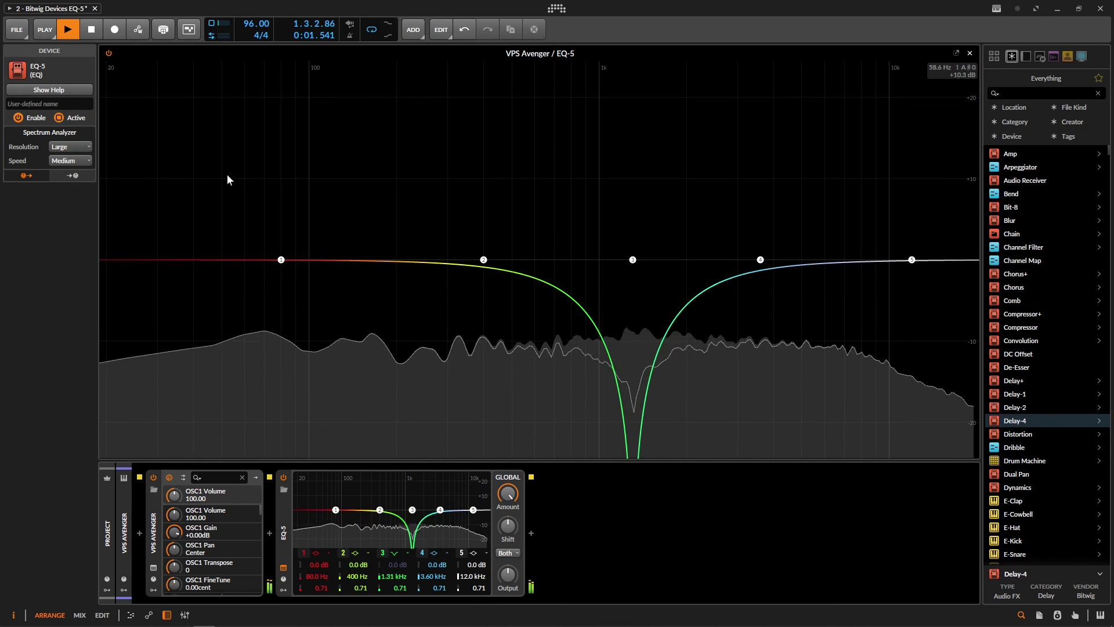
Step: Try the spectrum analyzer's Fast speed, set Speed to Very Fast, and stop playback
click(68, 161)
click(83, 189)
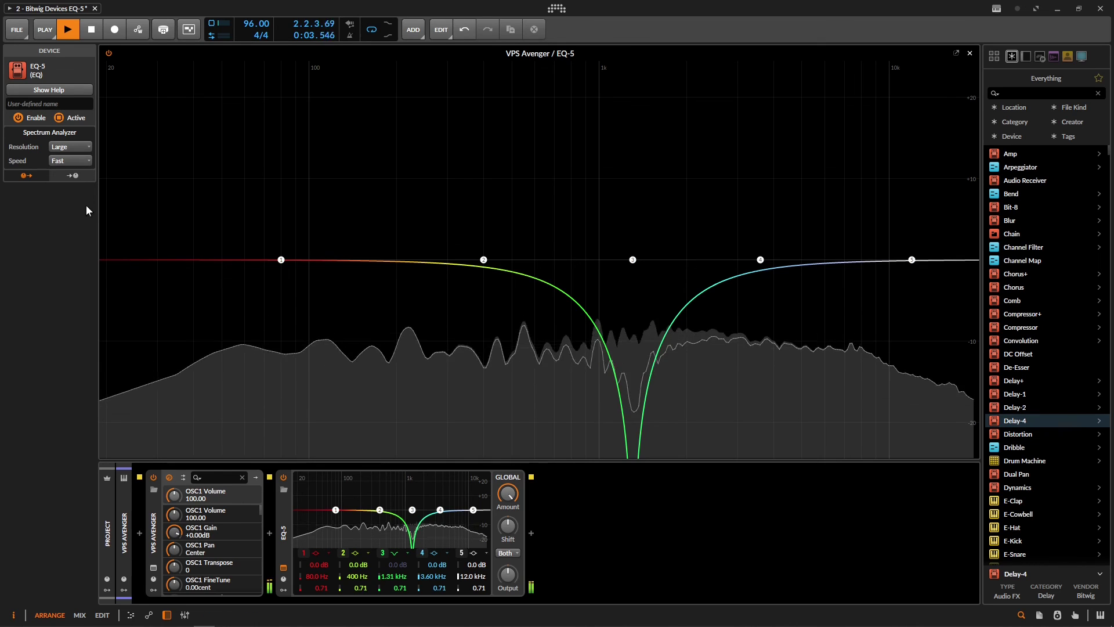
click(74, 164)
click(74, 174)
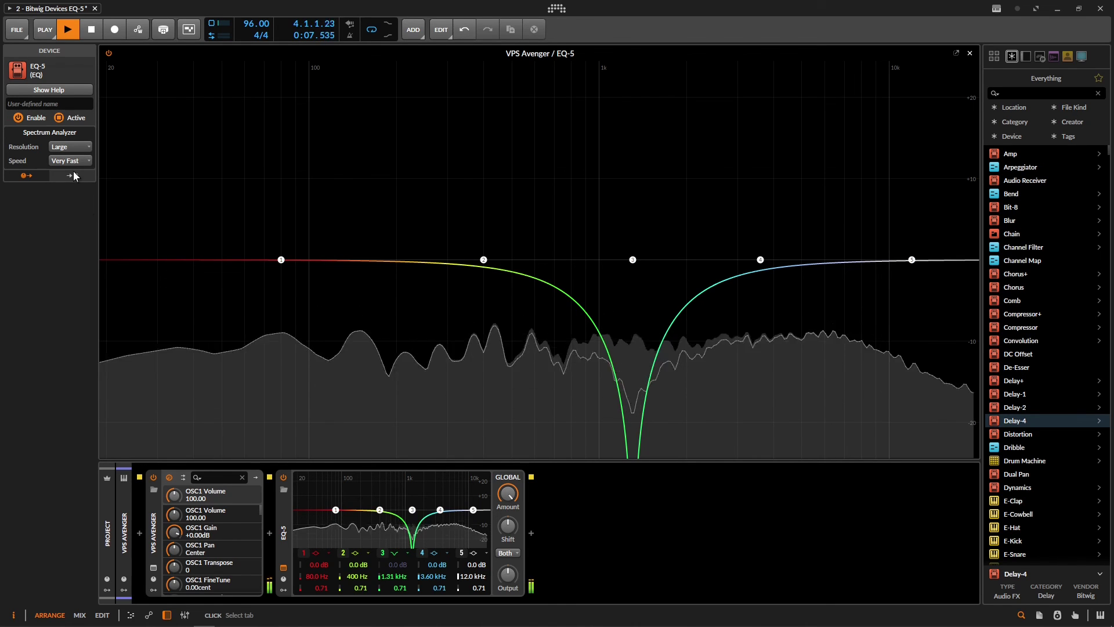
key(space)
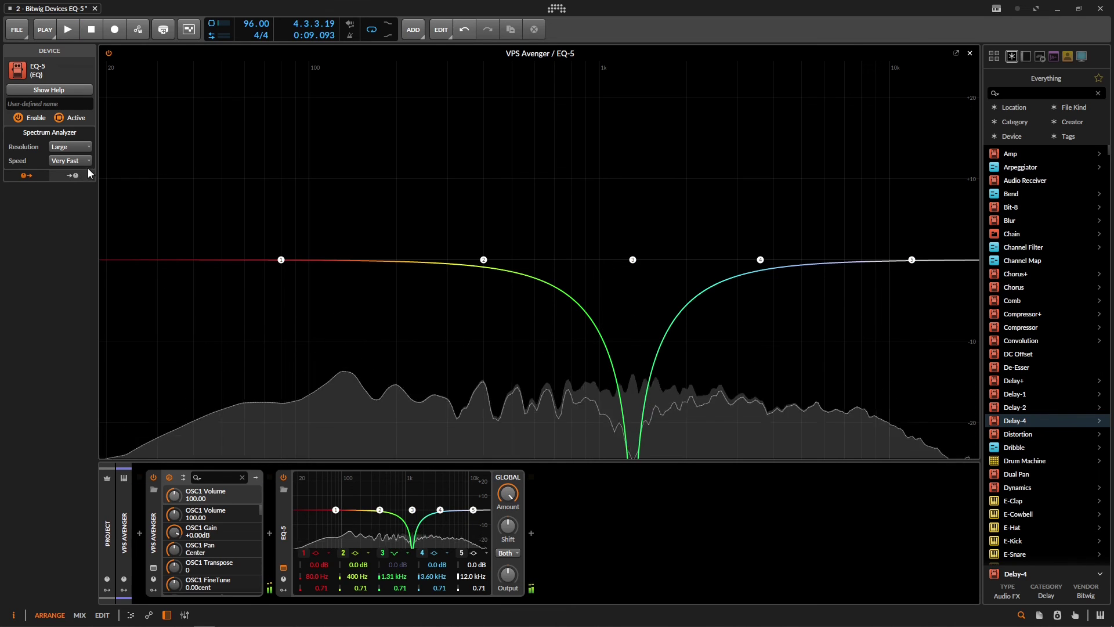
Step: Raise the EQ-5 global Output gain to +24.0 dB and reset it to 0.0 dB
drag(515, 574, 516, 545)
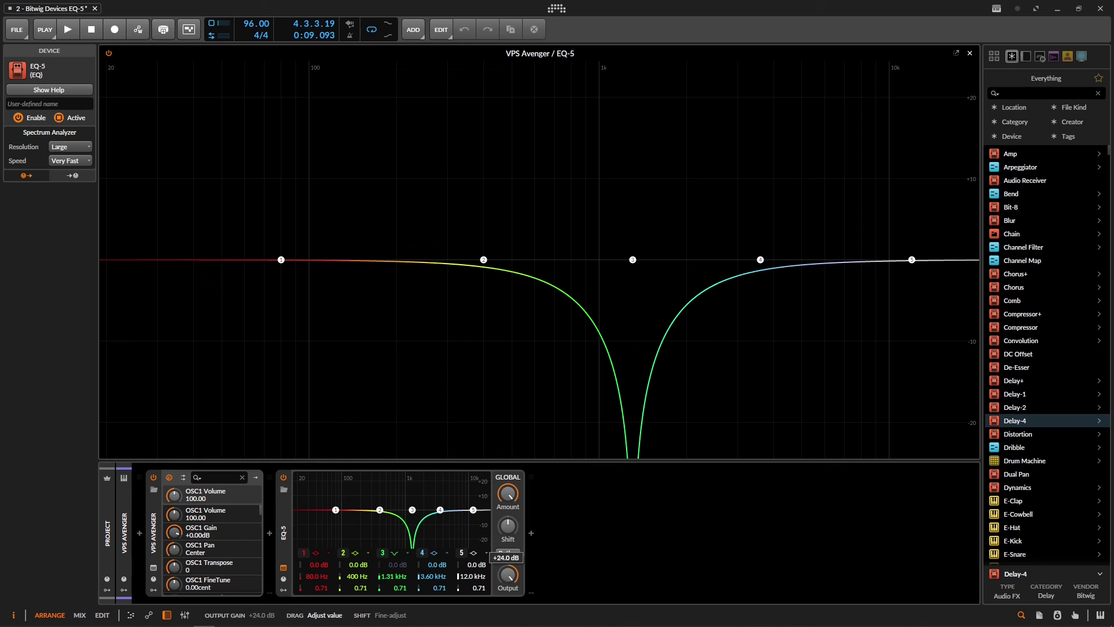
triple_click(510, 575)
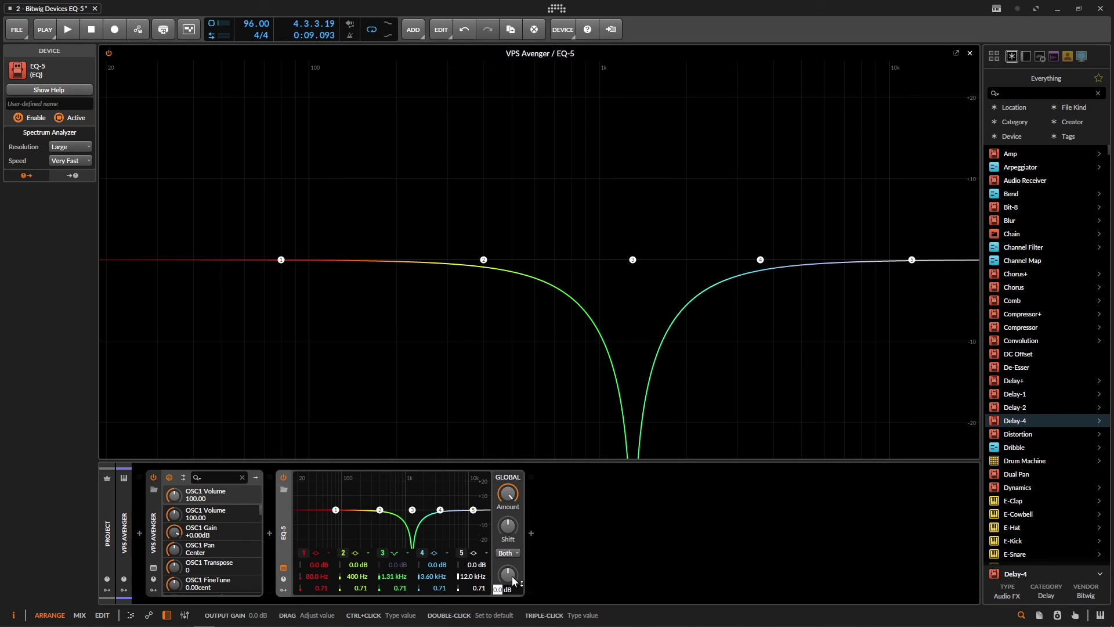